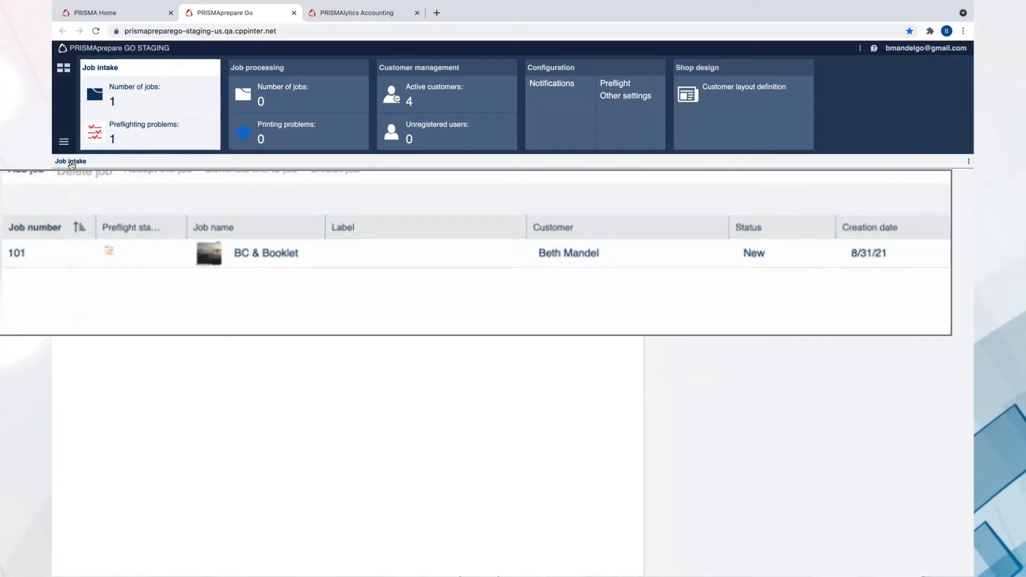
Open the BC & Booklet job and examine the preflight results of Businesscard 3.54x2.36.pdf.
click(117, 255)
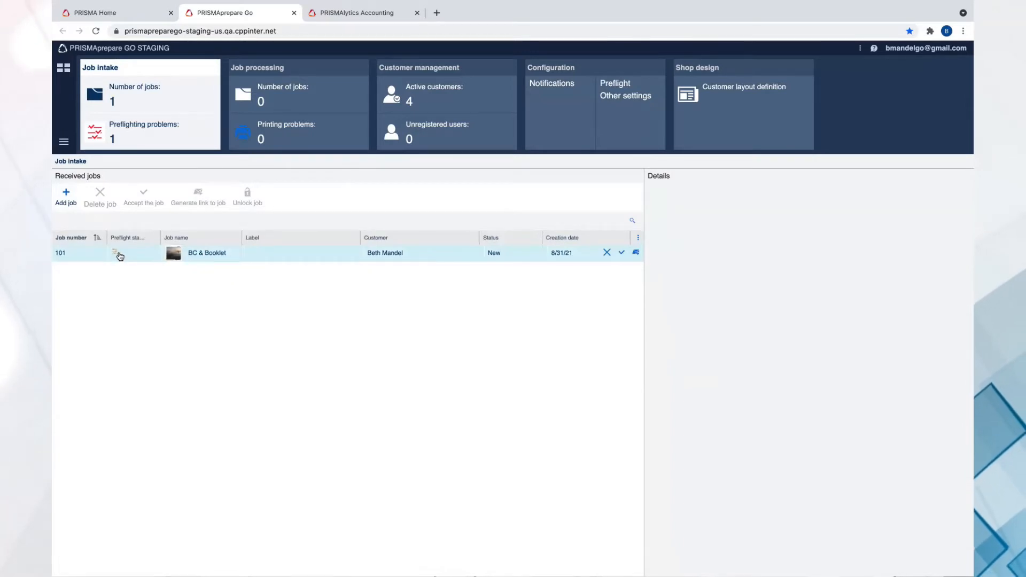
click(116, 252)
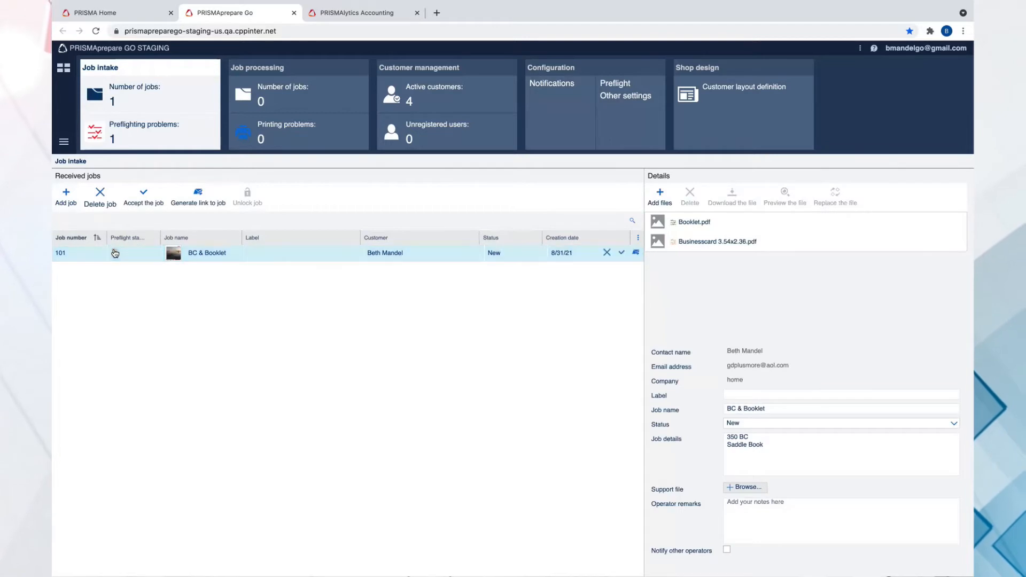
mouse_move(115, 258)
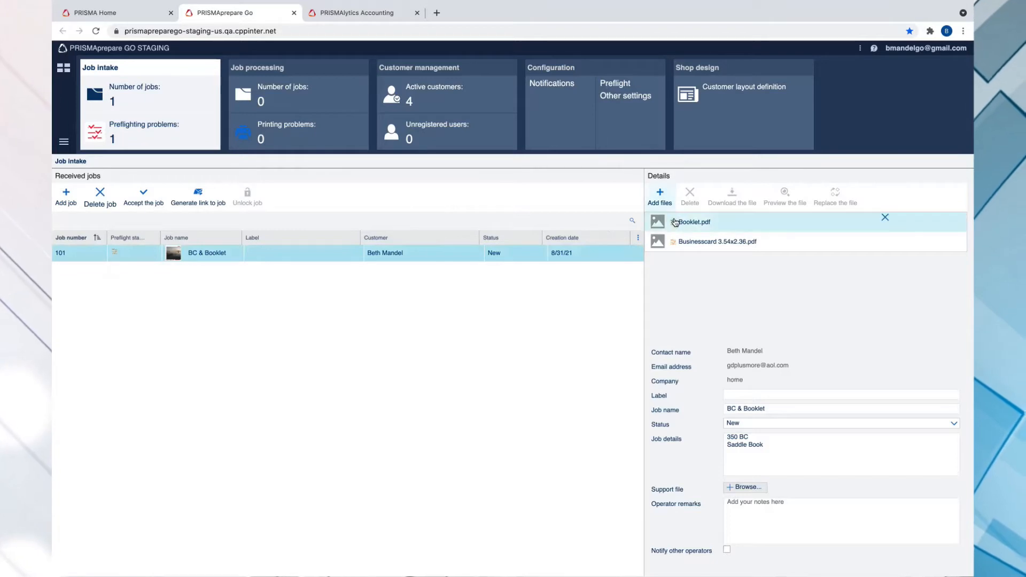
mouse_move(592, 221)
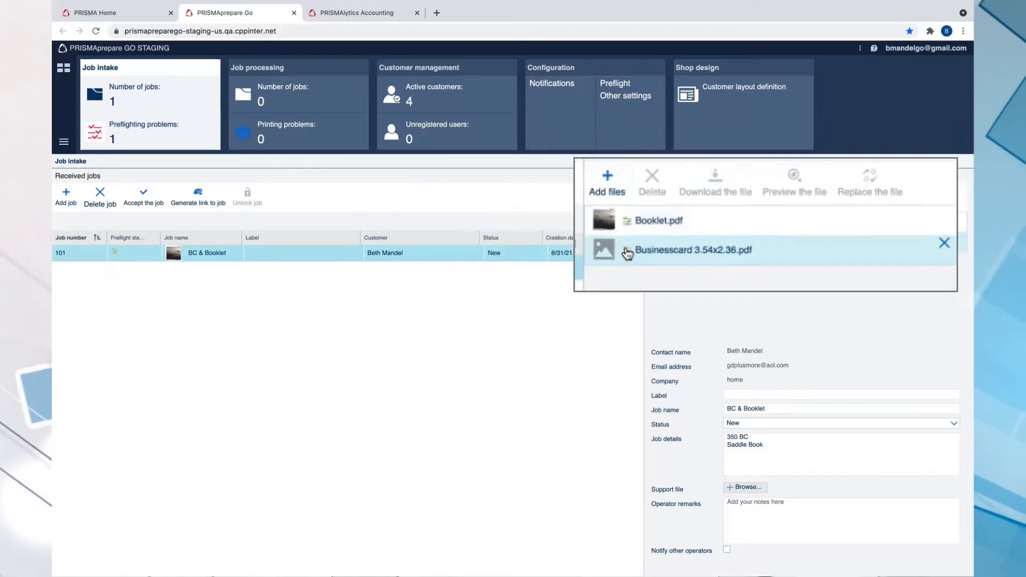
click(674, 242)
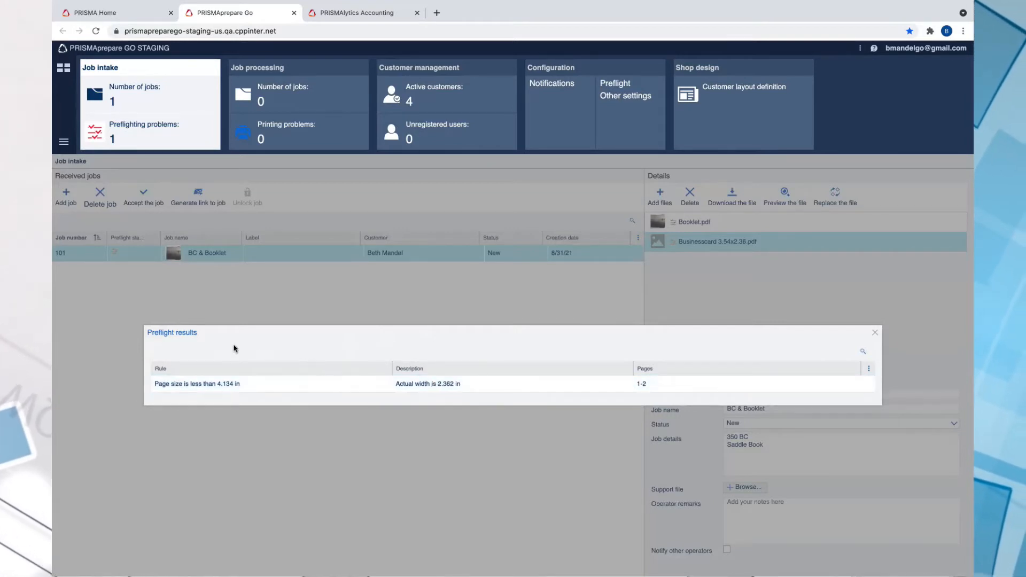
click(875, 333)
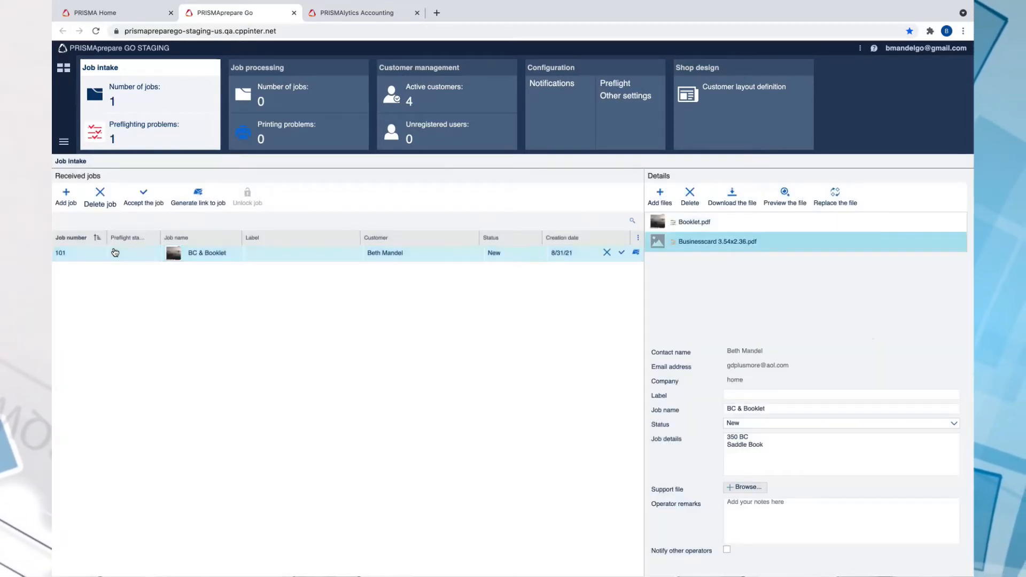
Accept the BC & Booklet job and open the job processing overview.
scroll(786, 376, down, 3)
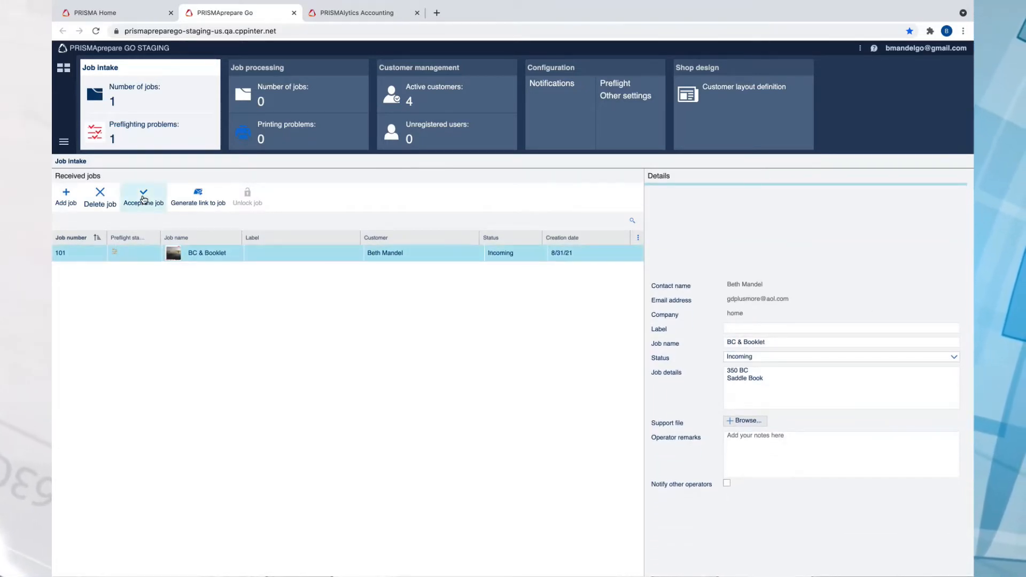
click(143, 197)
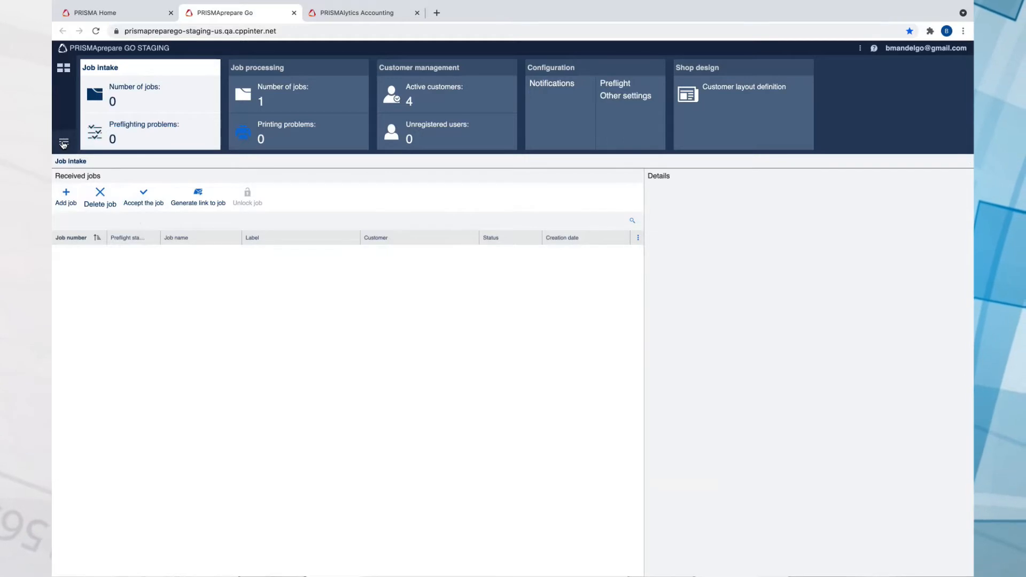
click(64, 142)
click(91, 195)
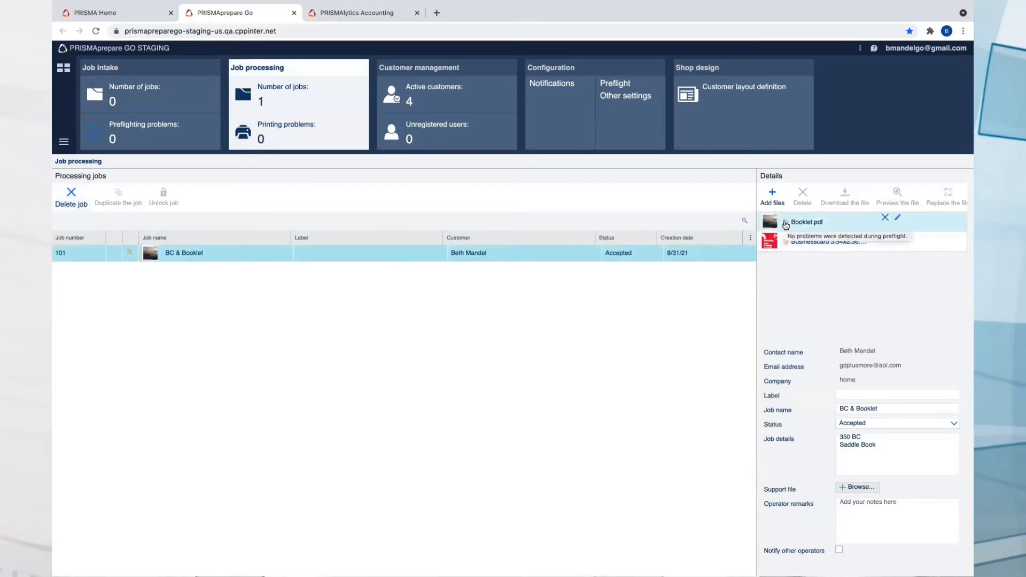
Open Booklet.pdf from the accepted job in the job editor and look through its pages.
mouse_move(787, 245)
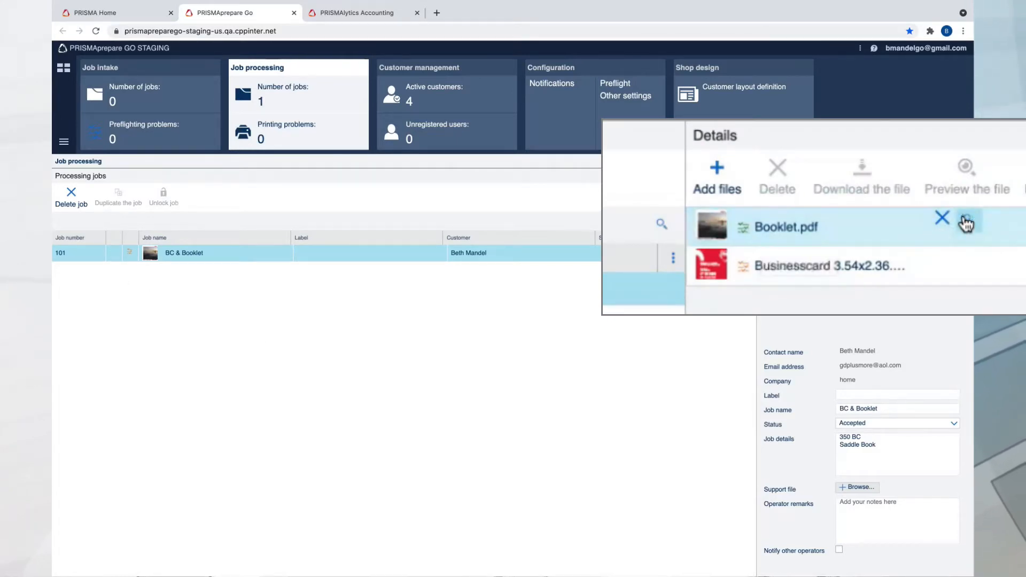
click(928, 216)
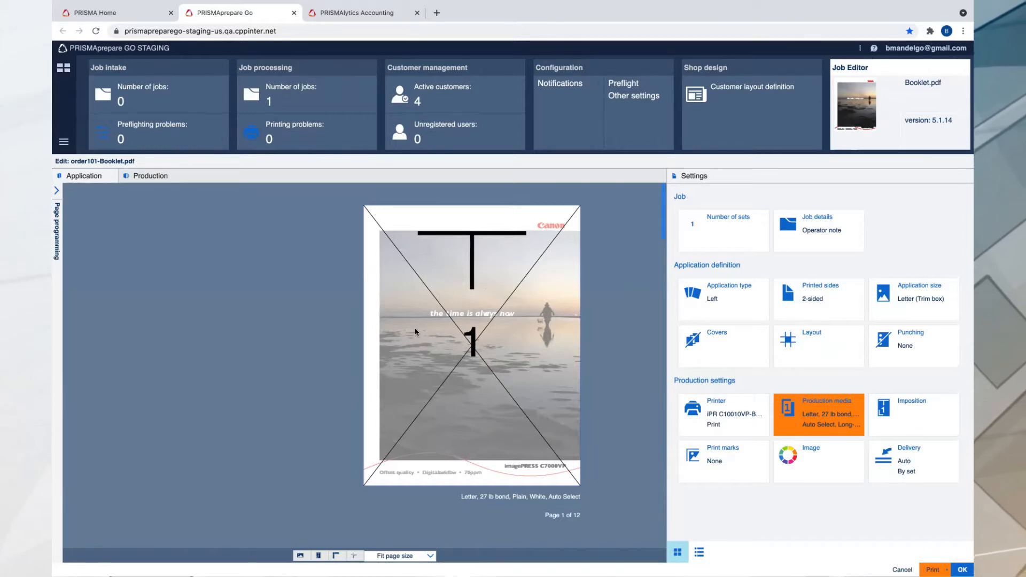
scroll(447, 346, down, 5)
scroll(447, 346, down, 5)
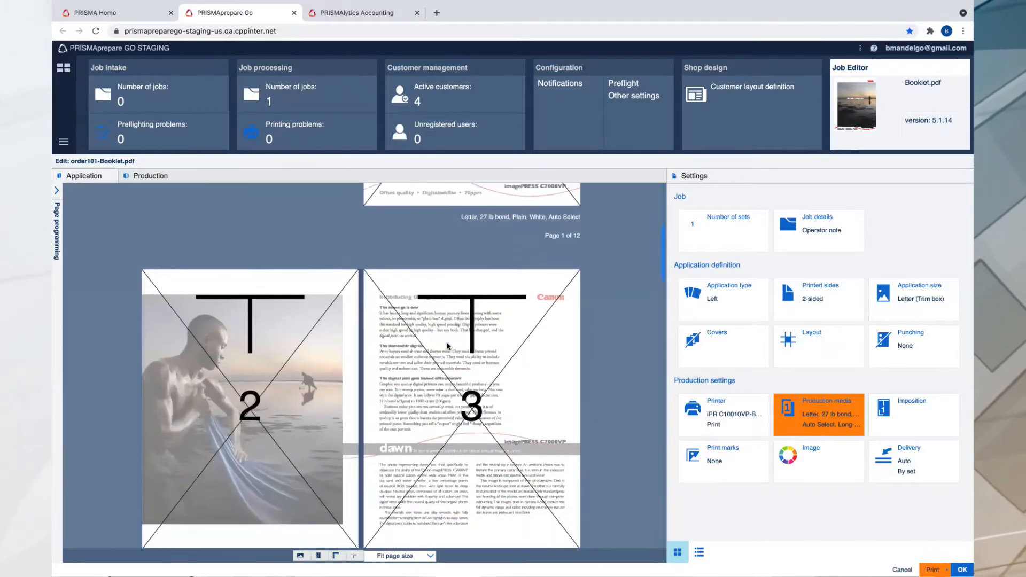
scroll(447, 346, down, 8)
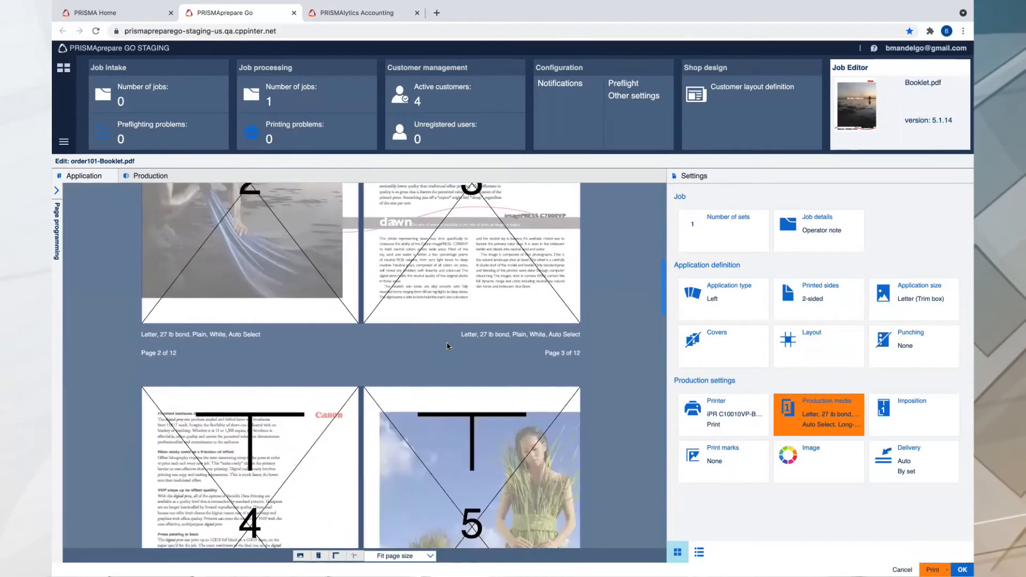
scroll(447, 346, down, 5)
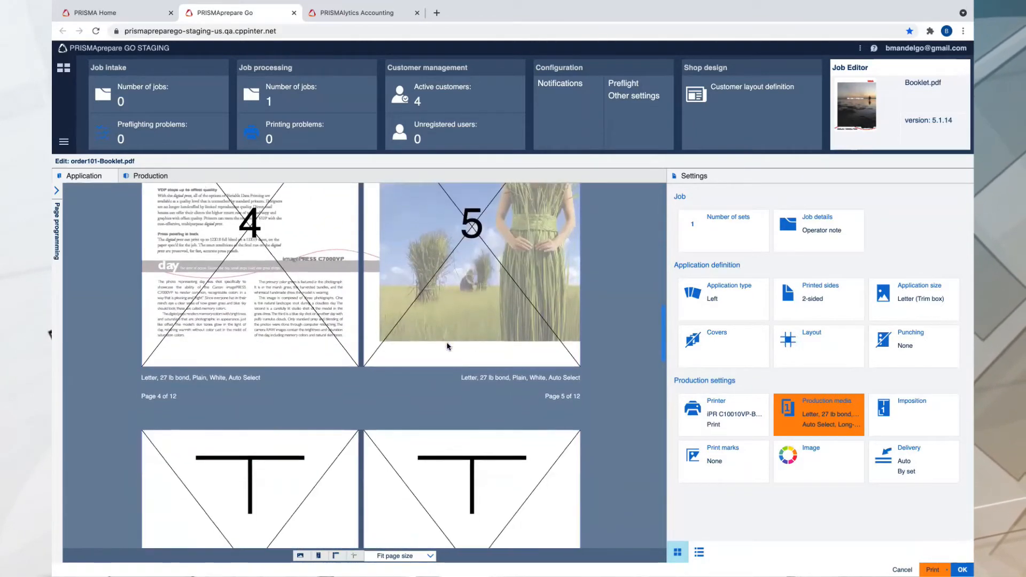
scroll(447, 346, down, 6)
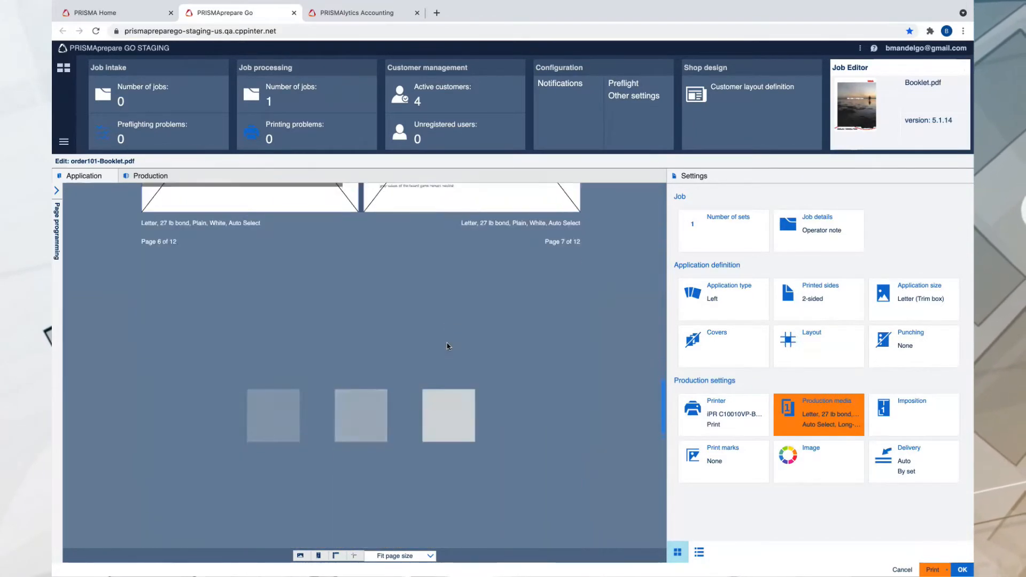
scroll(446, 345, up, 20)
scroll(447, 346, up, 6)
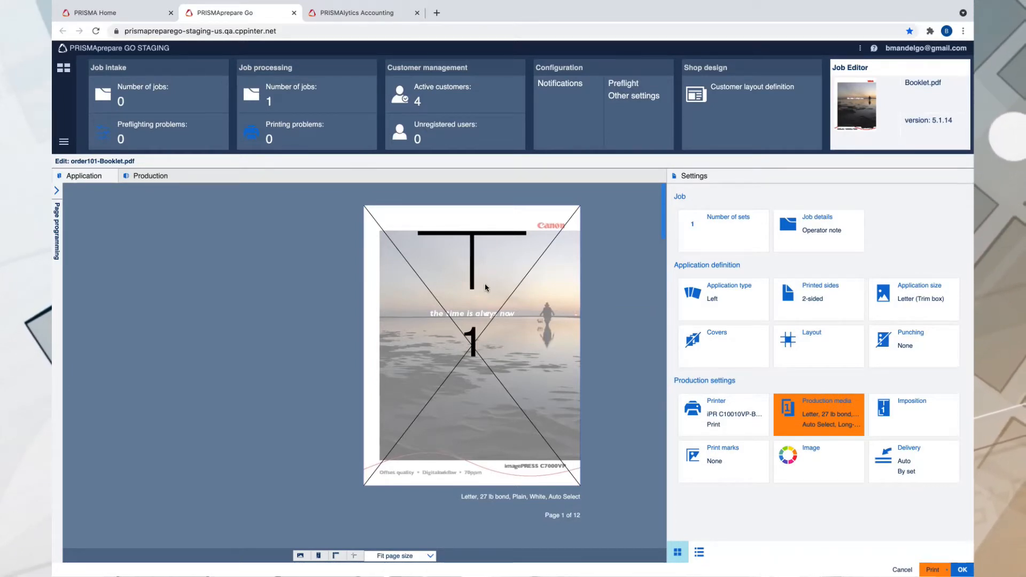
In the production view, check the job's operator note and set the application type to Booklet.
click(152, 177)
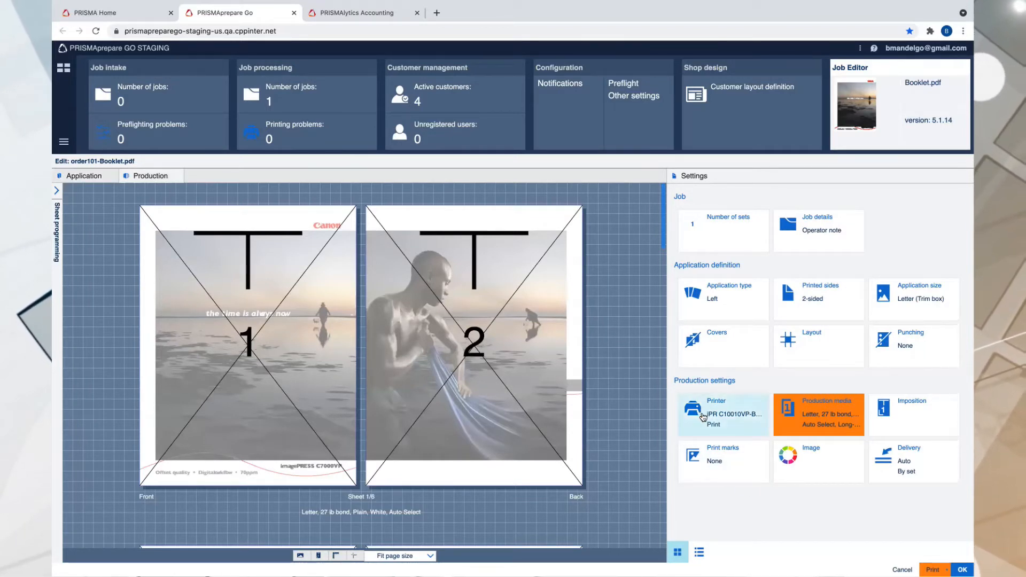
click(802, 236)
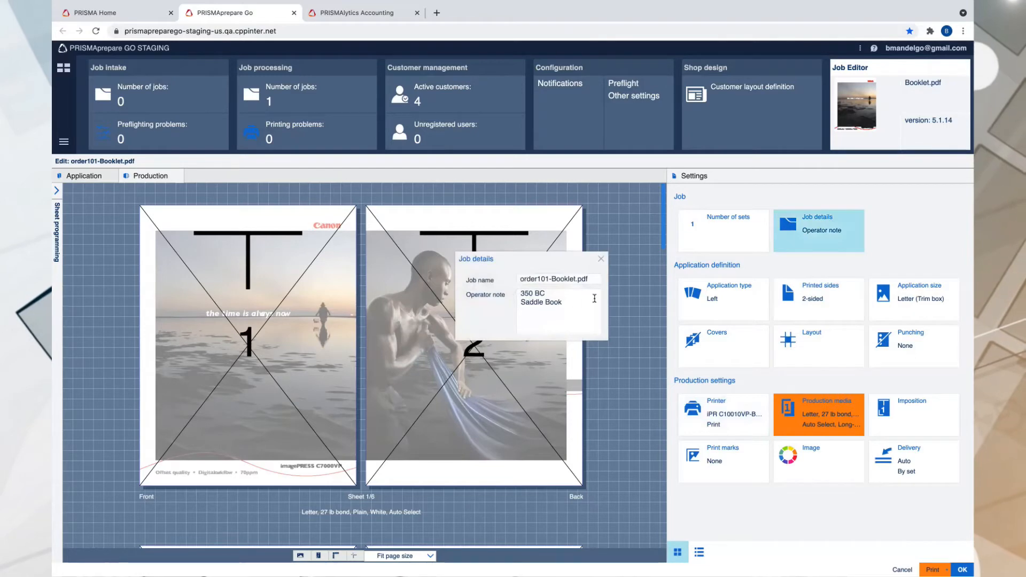
click(712, 296)
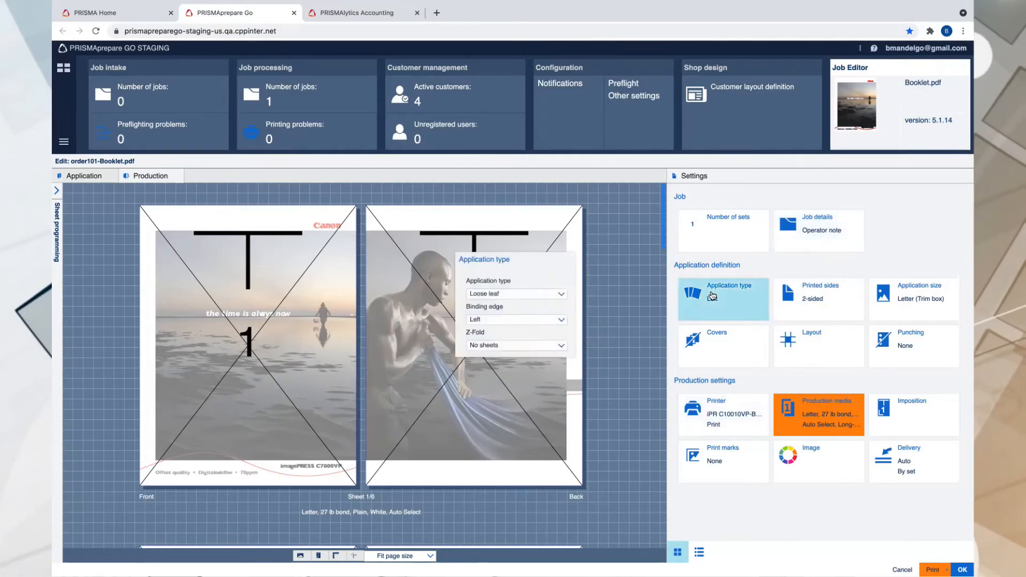
click(497, 294)
click(496, 336)
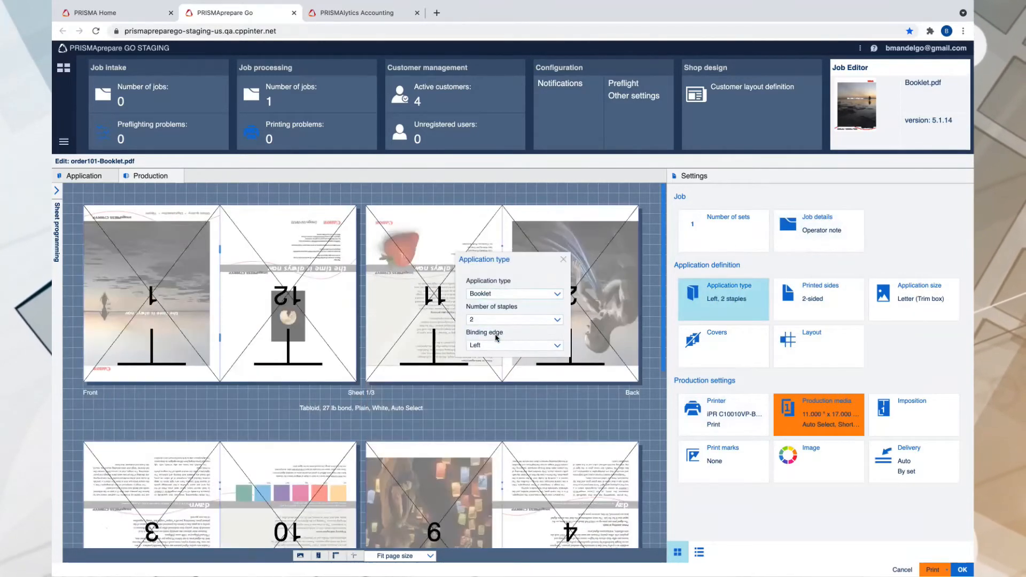
Set the delivery header orientation to Header up.
click(891, 468)
click(528, 346)
click(489, 350)
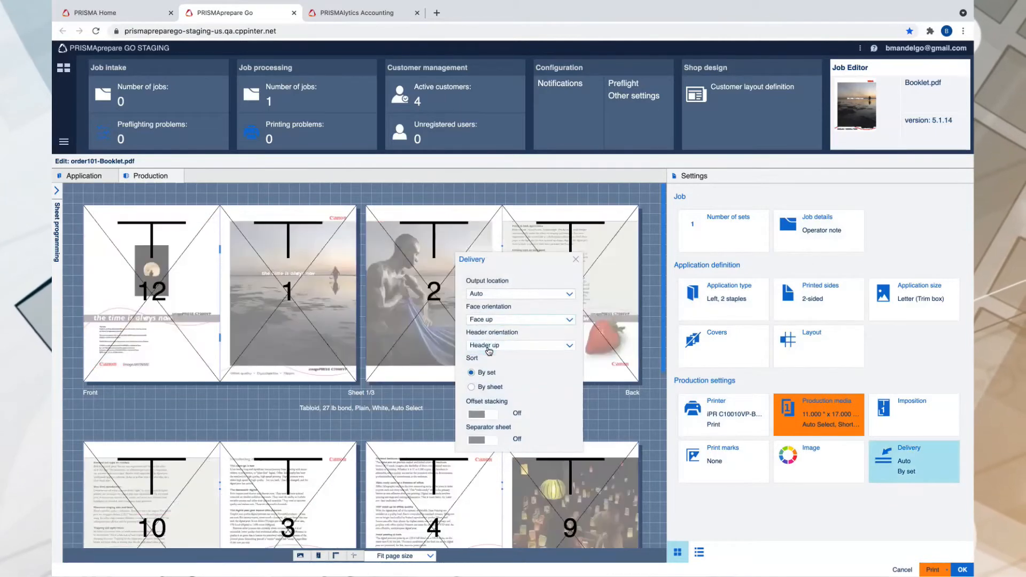
click(576, 261)
Set the sheet preview zoom to 50% and widen the settings area.
click(407, 556)
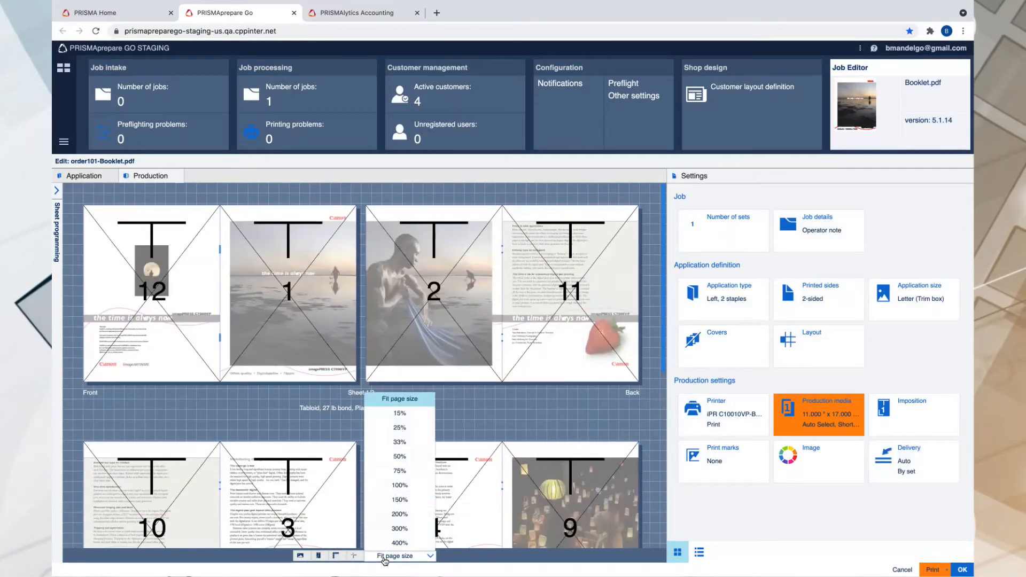
click(399, 456)
click(418, 557)
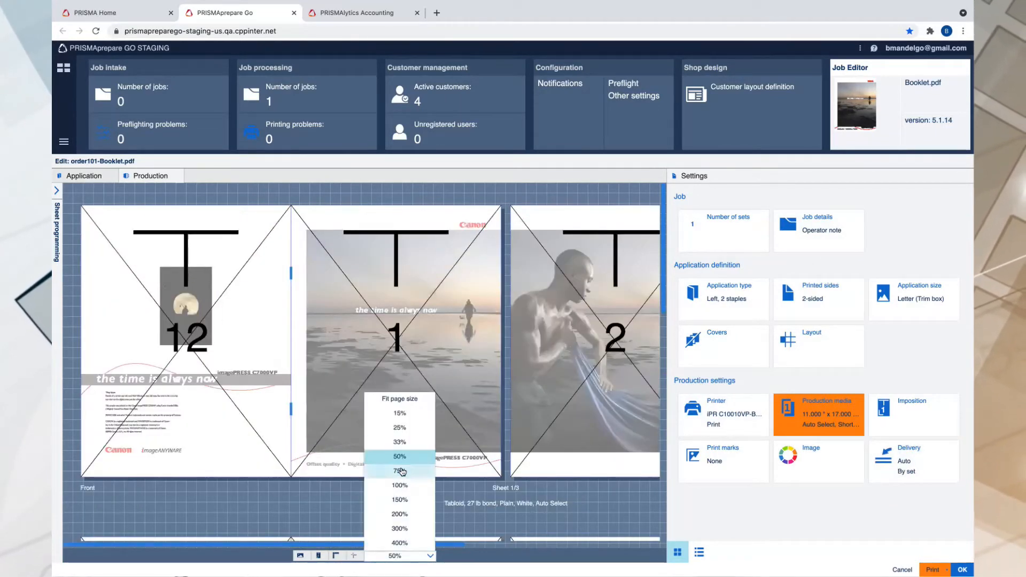
click(400, 485)
click(425, 557)
click(400, 456)
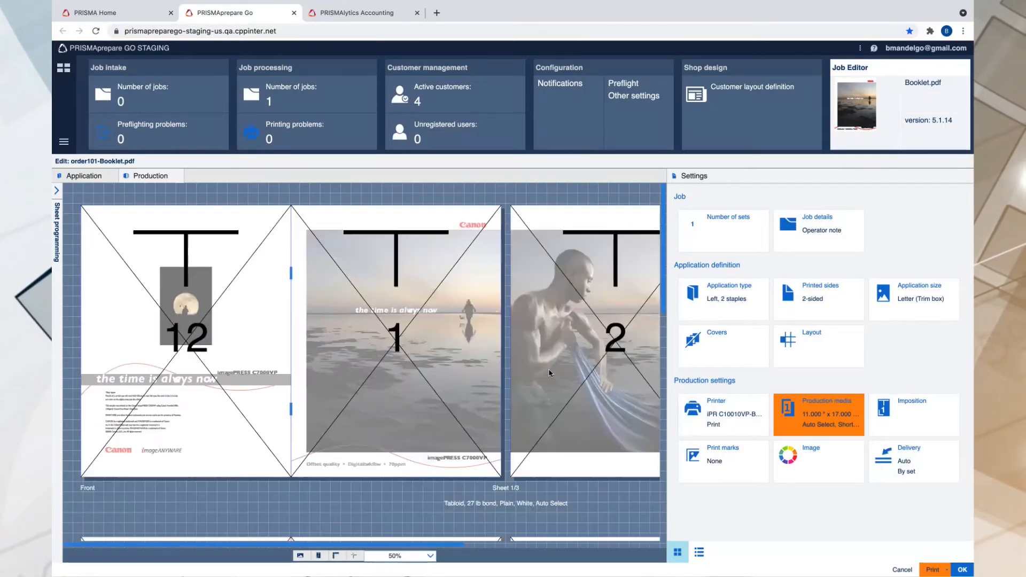
drag(667, 314, 619, 297)
Change the production media to 100# Silk T V3, size 305x457.
click(775, 417)
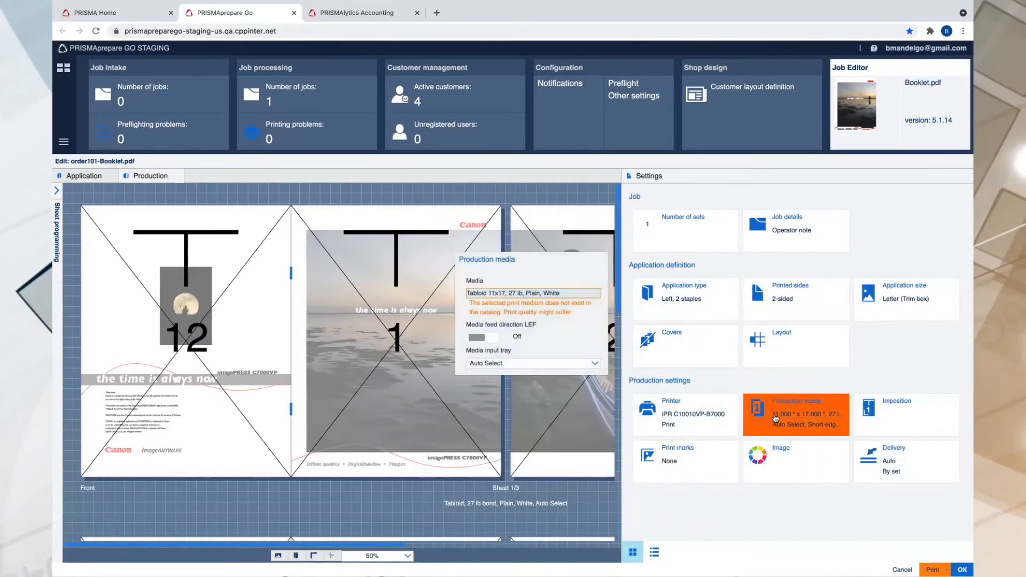
click(542, 294)
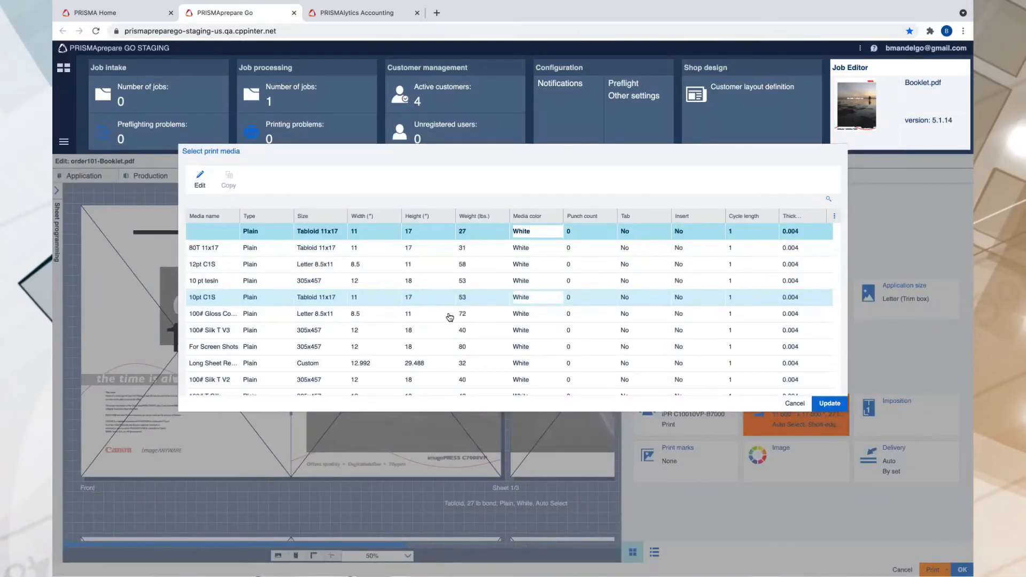
click(376, 332)
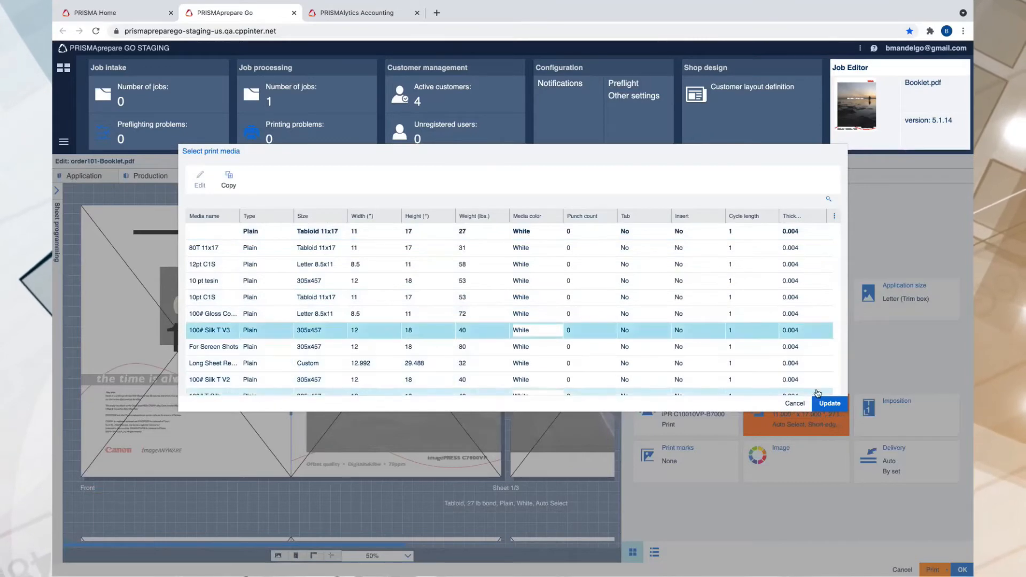
click(828, 405)
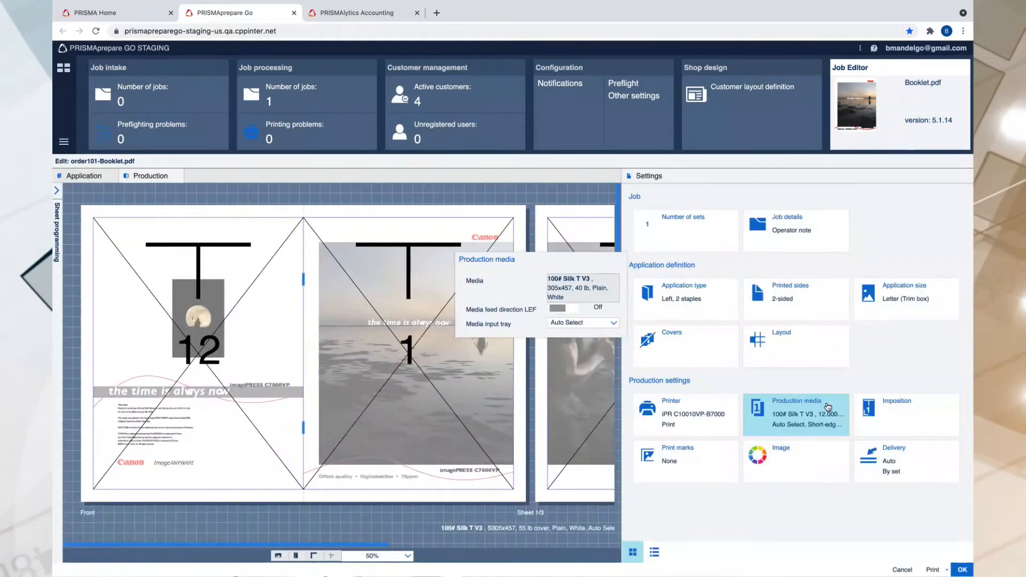
Set the trim mark for the booklet sheets to Corner.
click(687, 462)
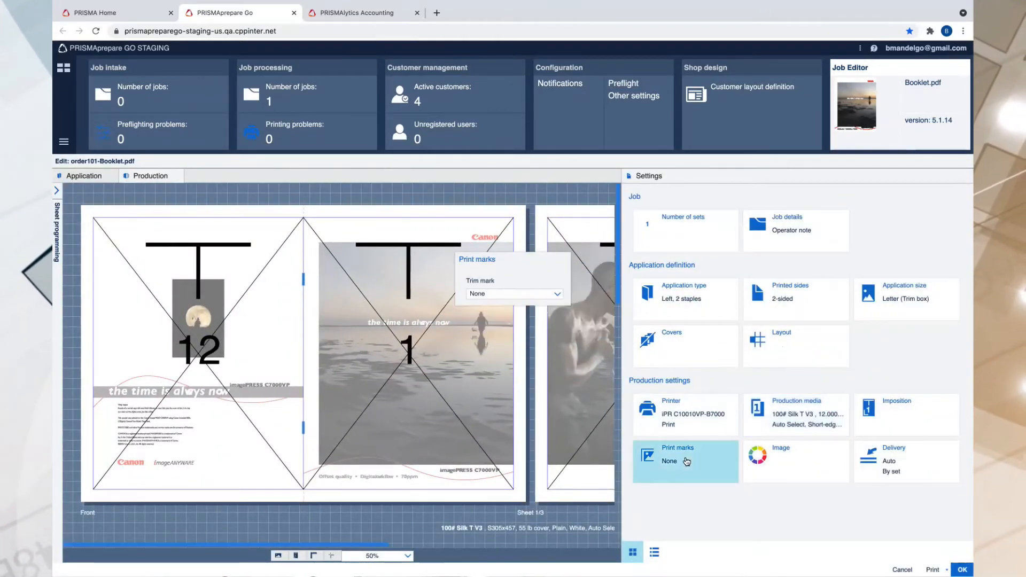
click(521, 297)
click(502, 321)
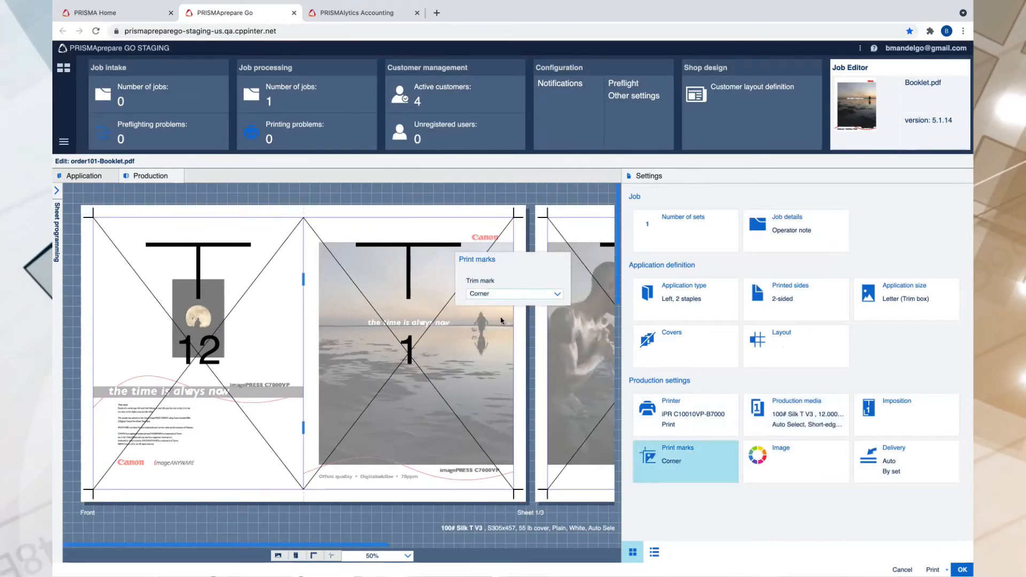
click(598, 209)
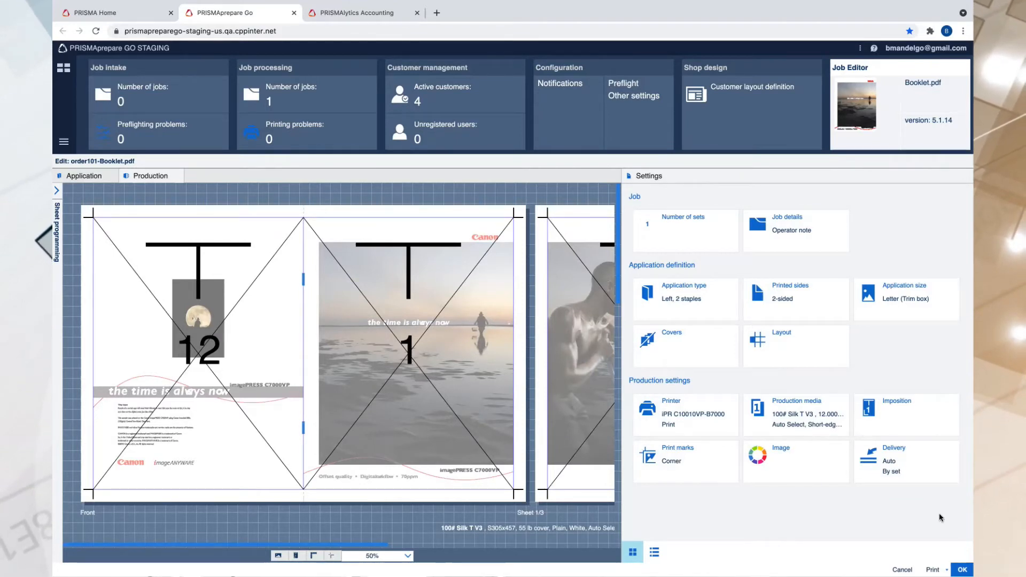
Set the printer destination to Hold, then print Booklet.pdf and check its print status.
click(687, 407)
click(542, 294)
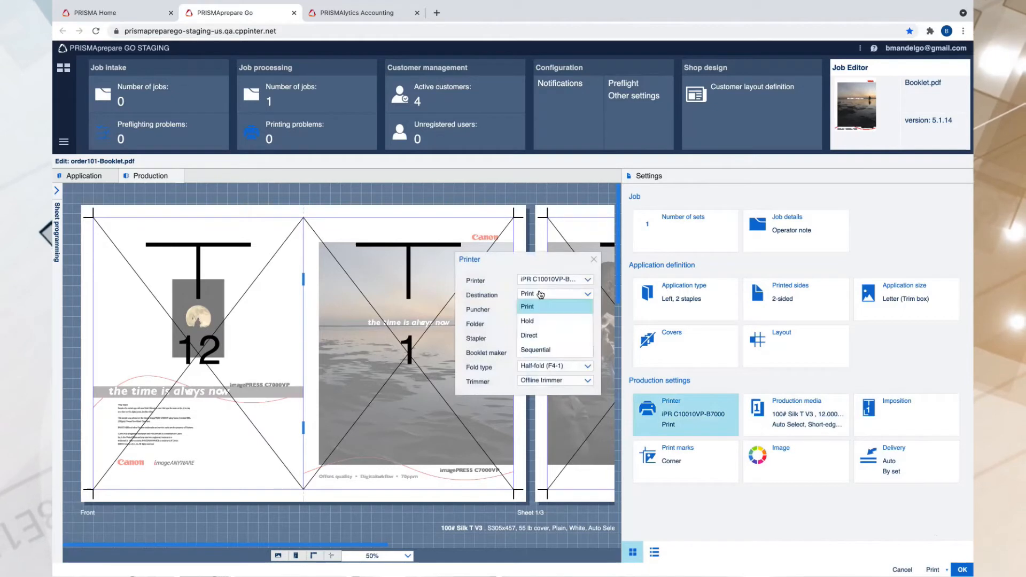
click(532, 321)
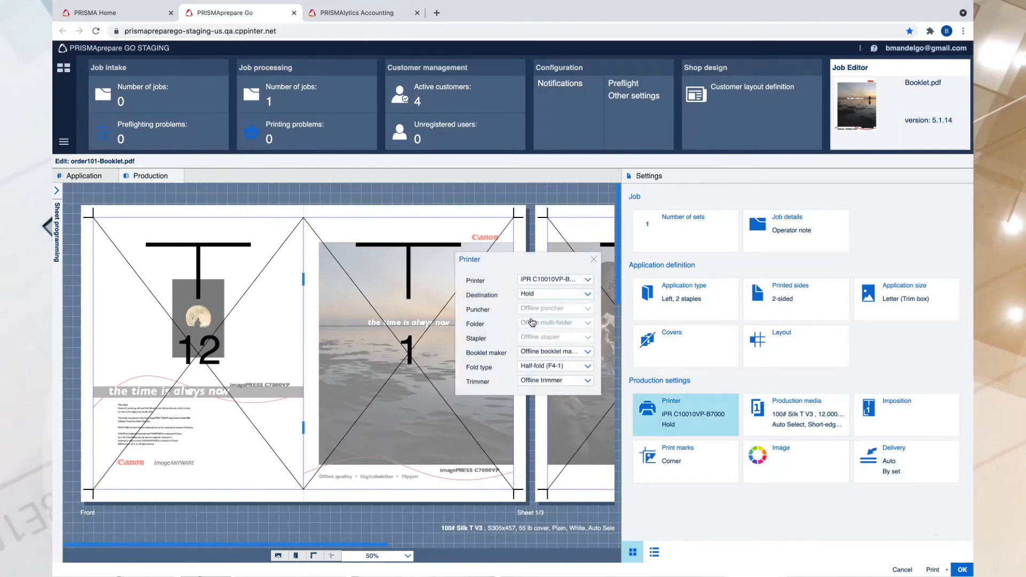
click(772, 498)
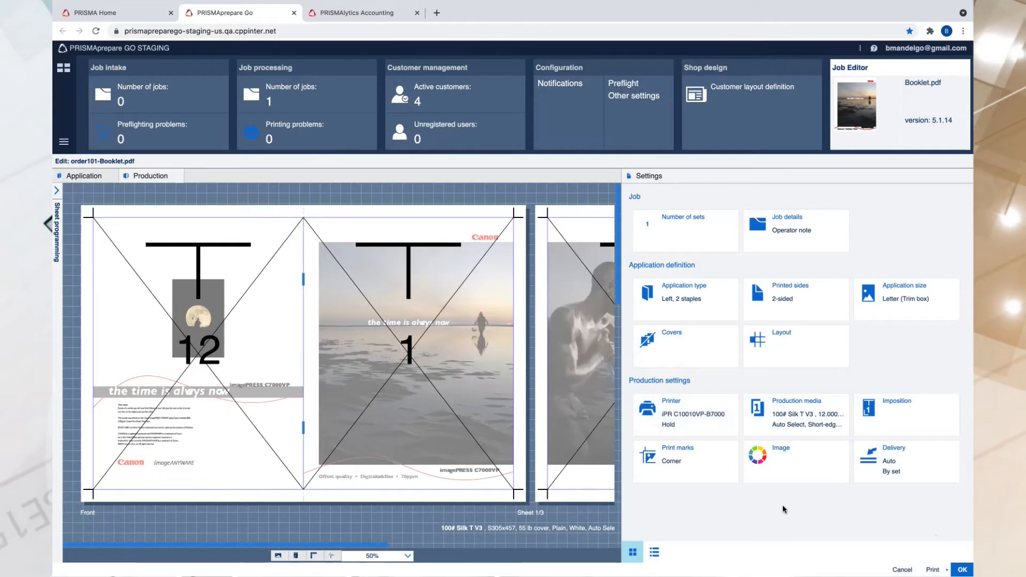
click(932, 568)
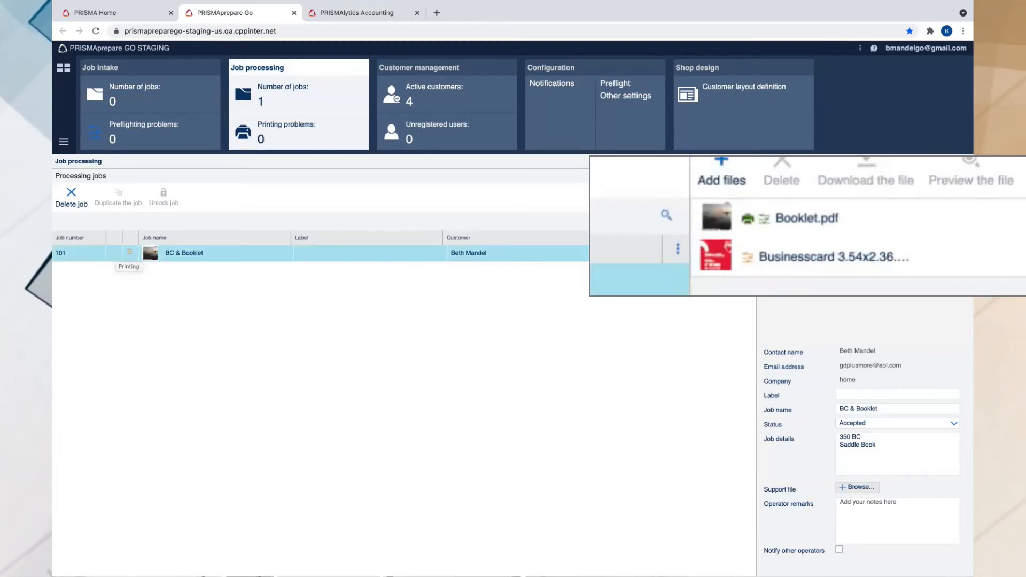
mouse_move(746, 227)
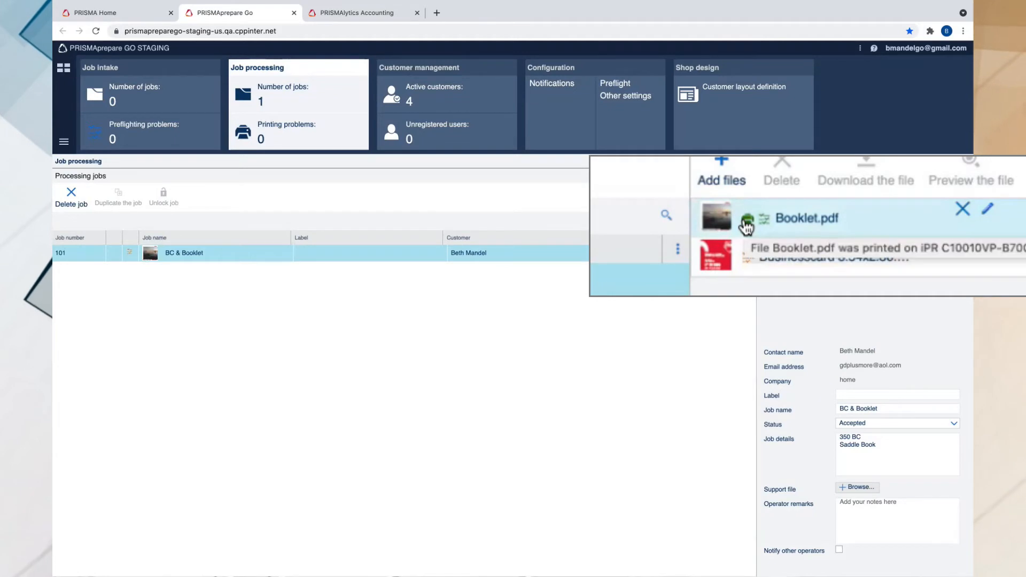